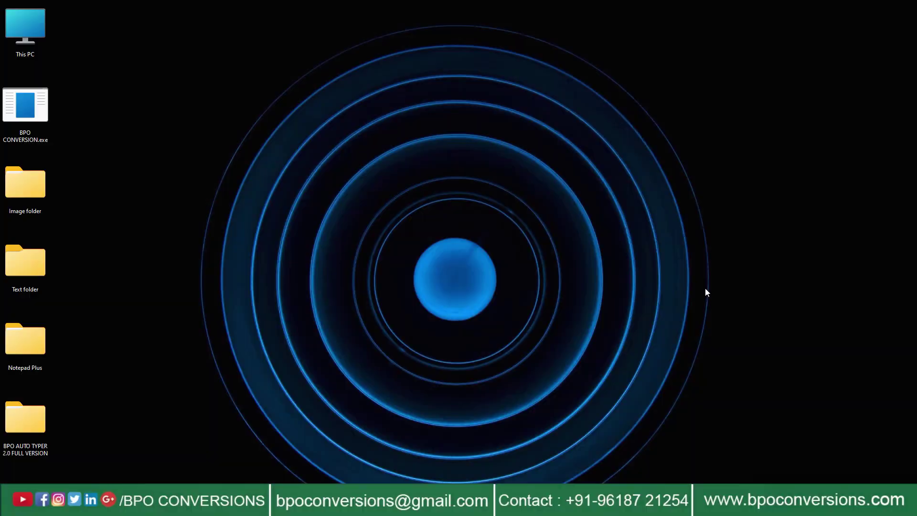
- Bring up the context menu of the Image folder on the desktop
{"action": "right_click", "coordinate": [41, 181]}
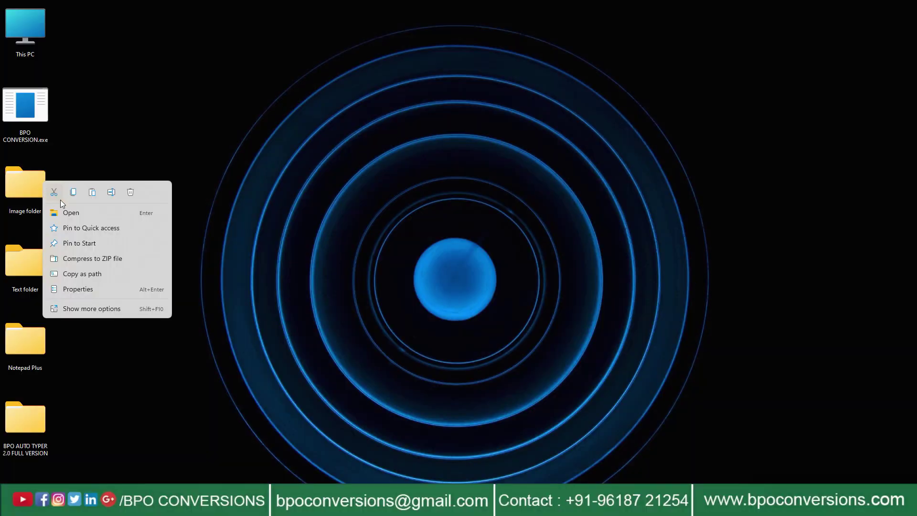
- Open 3001.jpg from the Image folder in Paint and scroll through its handwritten story page
{"action": "left_click", "coordinate": [67, 212]}
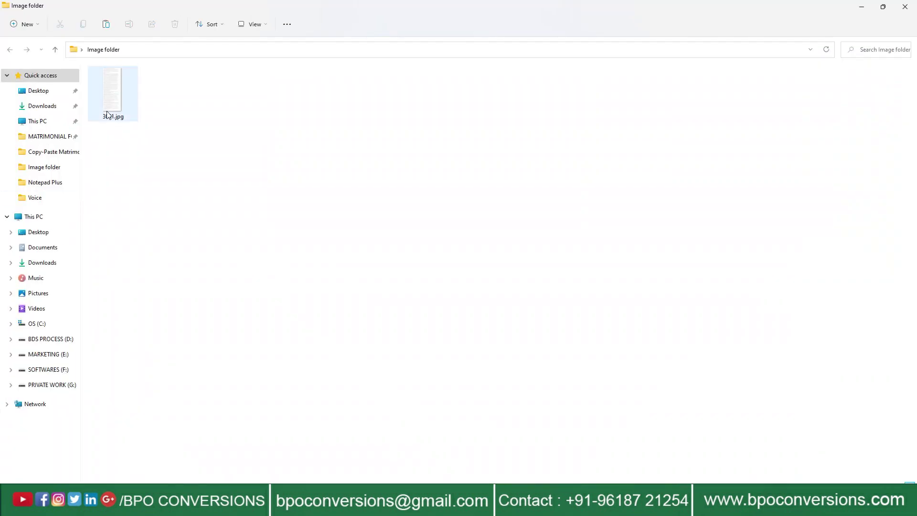
{"action": "left_click", "coordinate": [108, 108]}
{"action": "right_click", "coordinate": [108, 110]}
{"action": "mouse_move", "coordinate": [217, 154]}
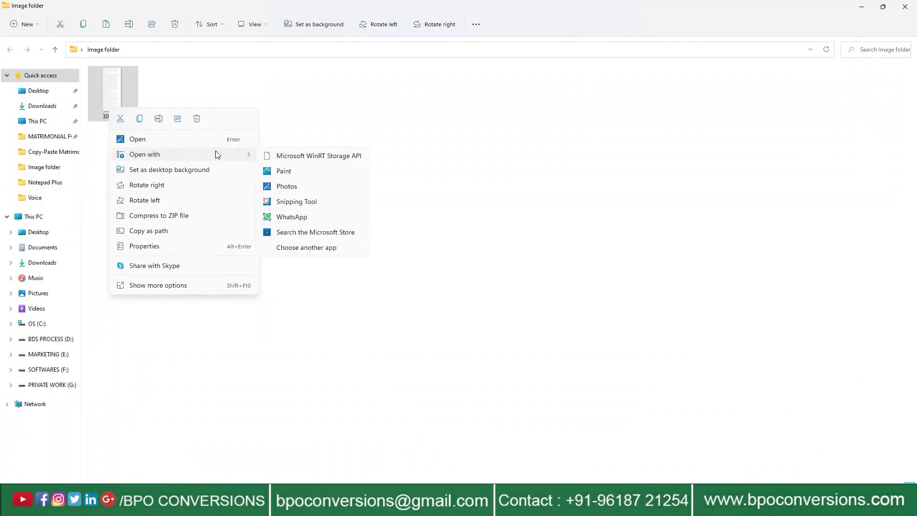
{"action": "left_click", "coordinate": [283, 171]}
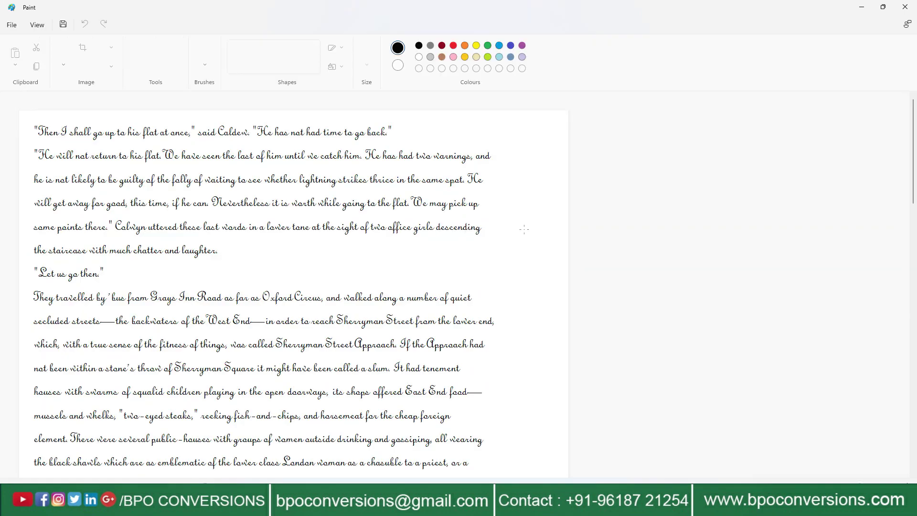
{"action": "mouse_move", "coordinate": [914, 129]}
{"action": "left_mouse_down"}
{"action": "mouse_move", "coordinate": [915, 401]}
{"action": "mouse_move", "coordinate": [915, 98]}
{"action": "left_mouse_up"}
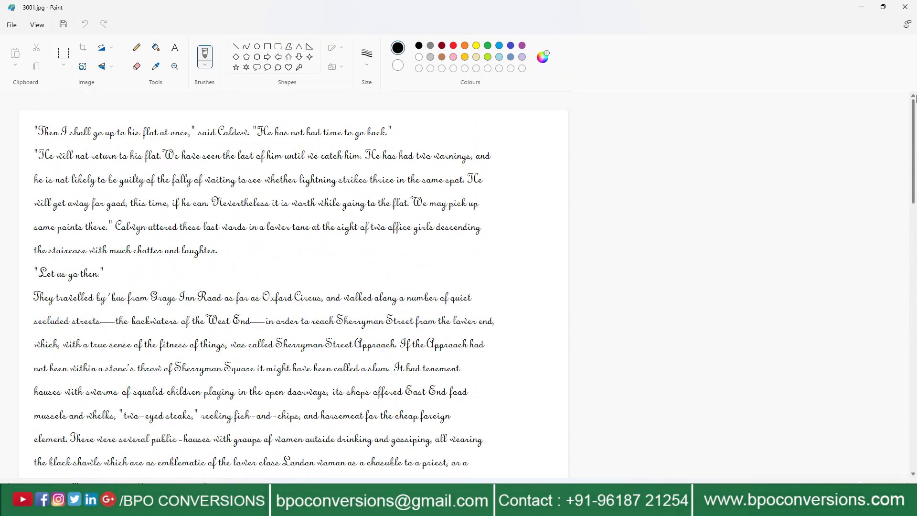
- Close Paint and the Image folder, confirm the Text folder is empty, then close it
{"action": "left_click", "coordinate": [905, 6]}
{"action": "left_click", "coordinate": [905, 7]}
{"action": "right_click", "coordinate": [20, 268]}
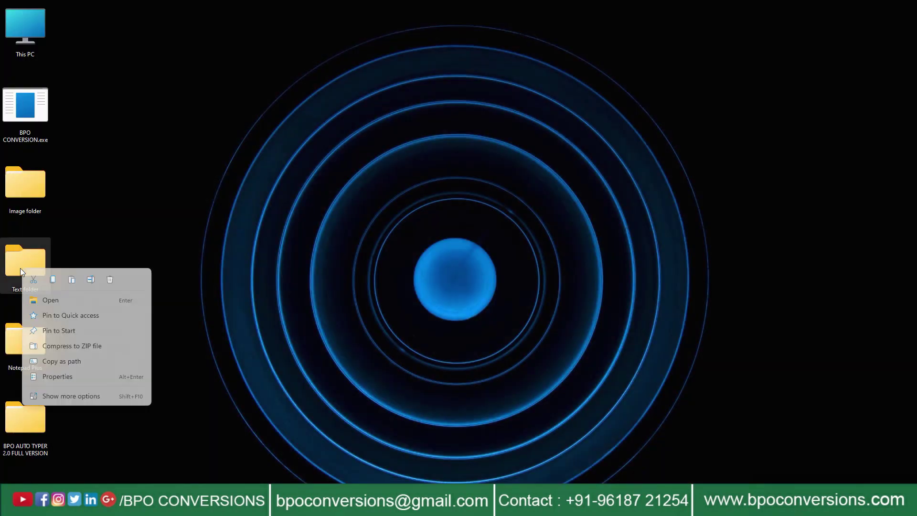
{"action": "left_click", "coordinate": [53, 299]}
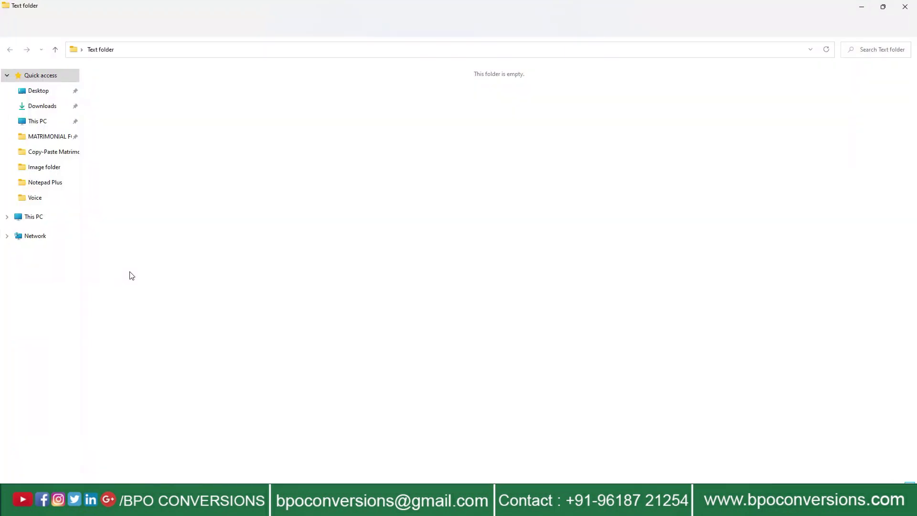
{"action": "left_click_drag", "start_coordinate": [209, 96], "coordinate": [859, 360]}
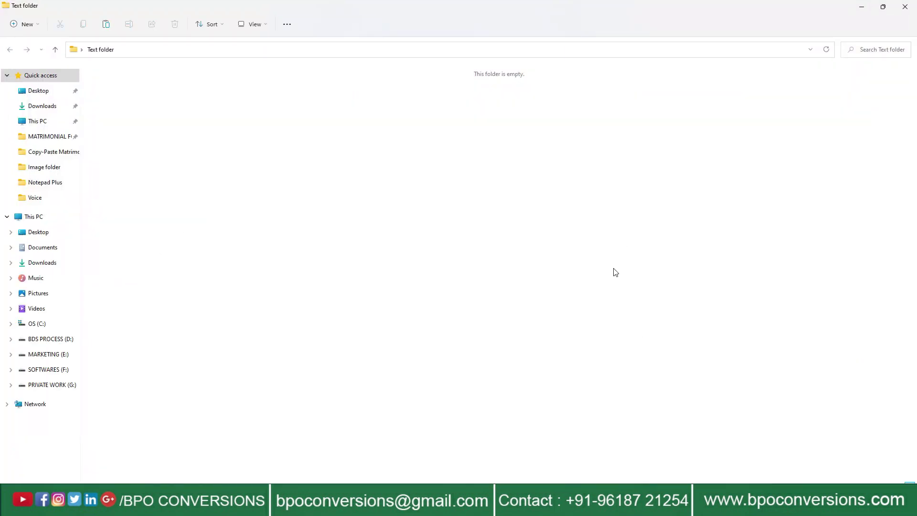
{"action": "left_click", "coordinate": [904, 7]}
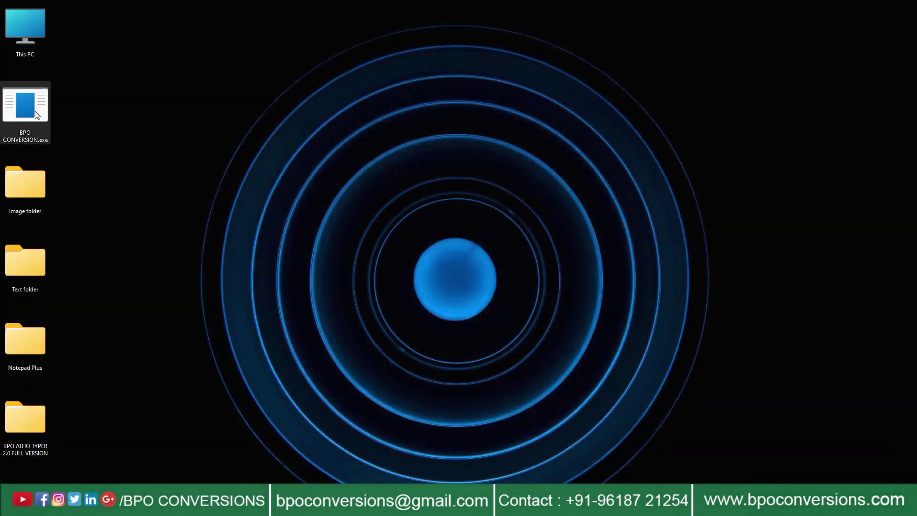
- Launch BPO CONVERSION and set the Desktop Image folder as the input folder
{"action": "right_click", "coordinate": [36, 111]}
{"action": "left_click", "coordinate": [66, 141]}
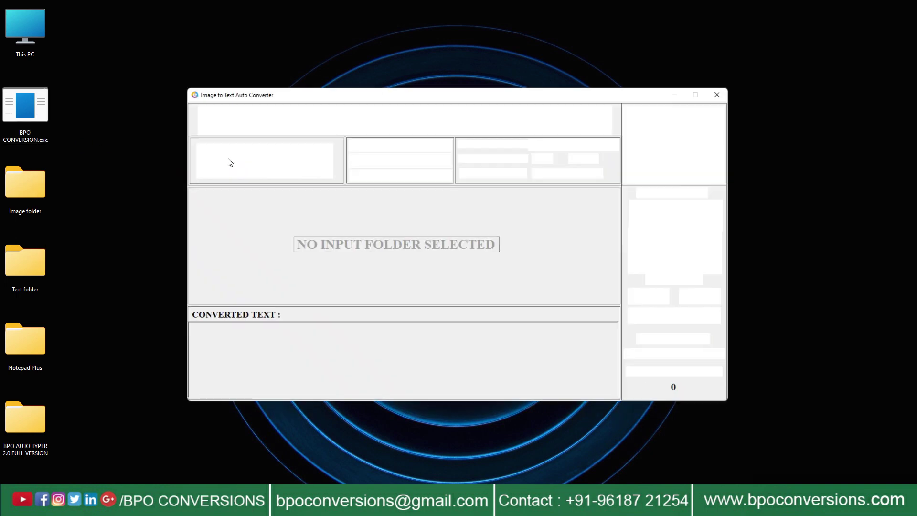
{"action": "left_click", "coordinate": [384, 144]}
{"action": "left_click", "coordinate": [415, 234]}
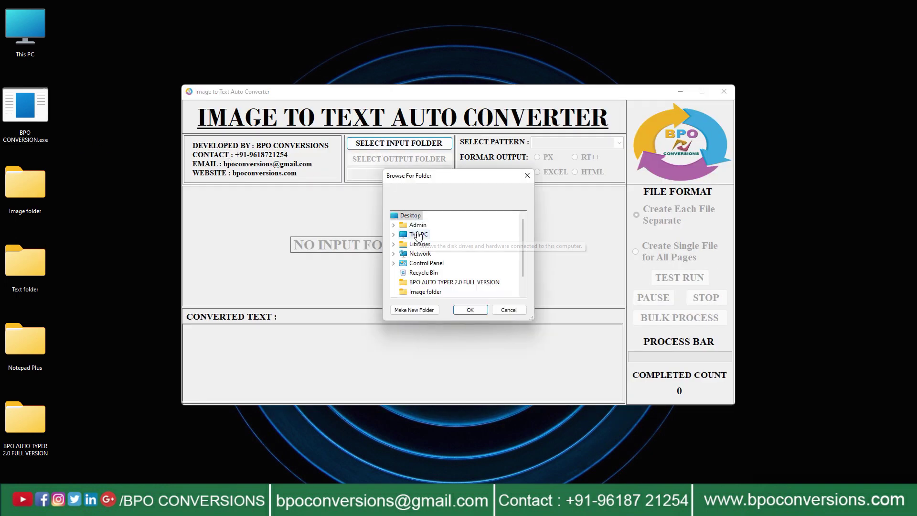
{"action": "double_click", "coordinate": [429, 226]}
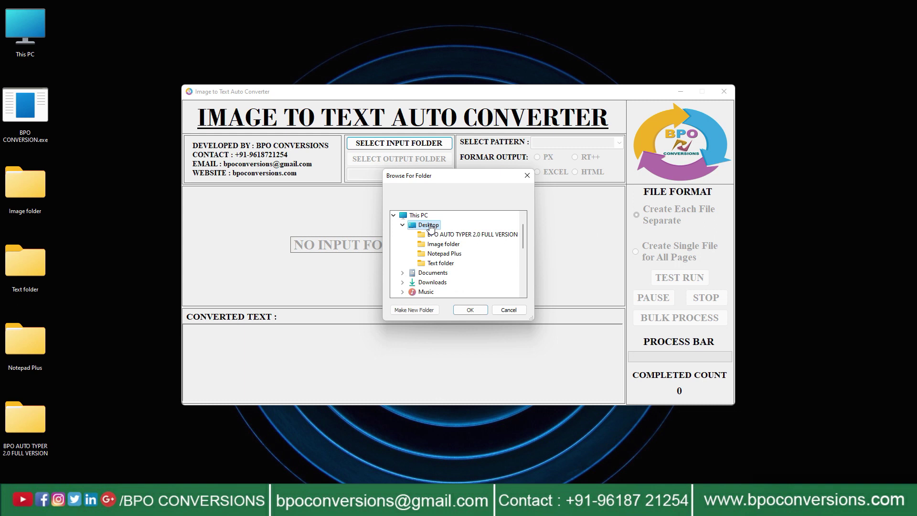
{"action": "left_click", "coordinate": [443, 244]}
{"action": "left_click", "coordinate": [471, 310]}
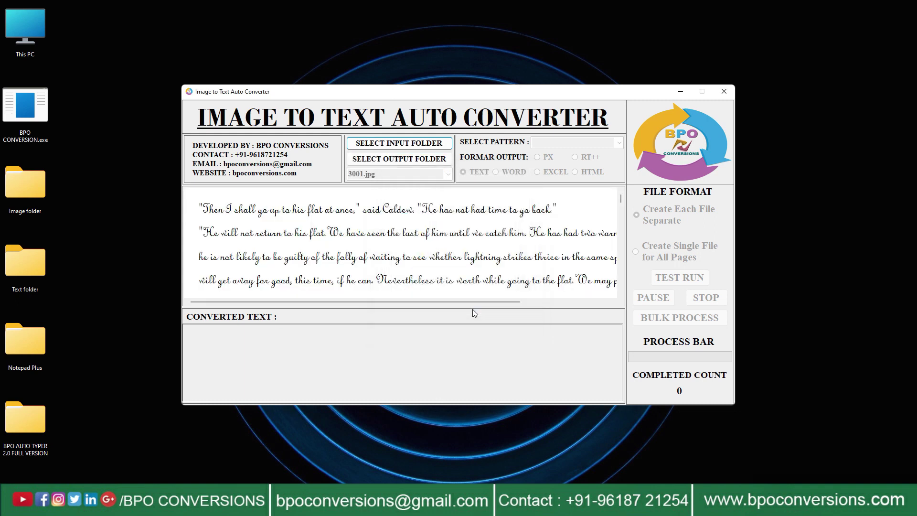
- Set the Text folder as the output and keep 3001.jpg as the chosen file
{"action": "left_click", "coordinate": [431, 161]}
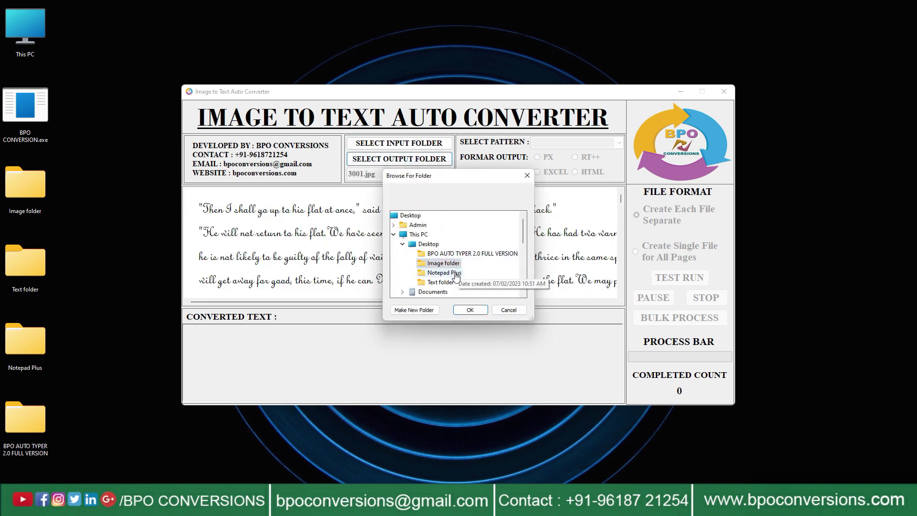
{"action": "left_click", "coordinate": [440, 283]}
{"action": "left_click", "coordinate": [470, 310]}
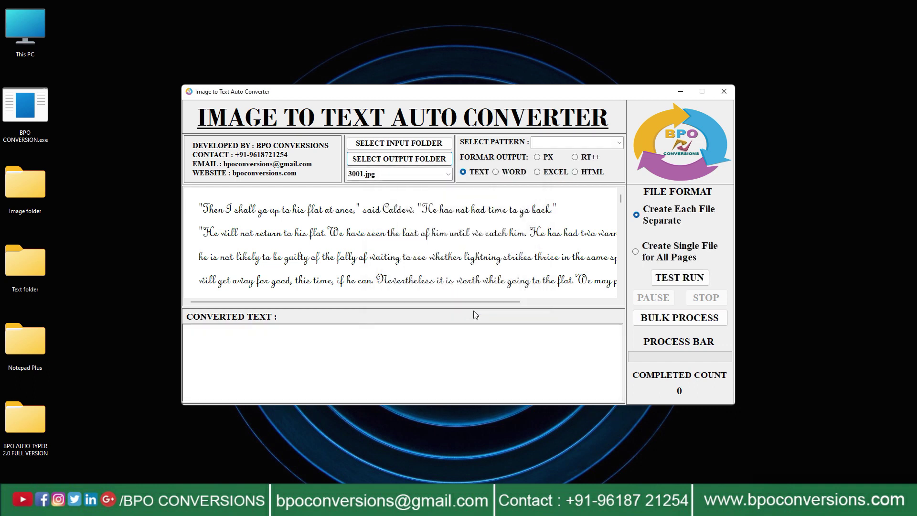
{"action": "left_click", "coordinate": [448, 174]}
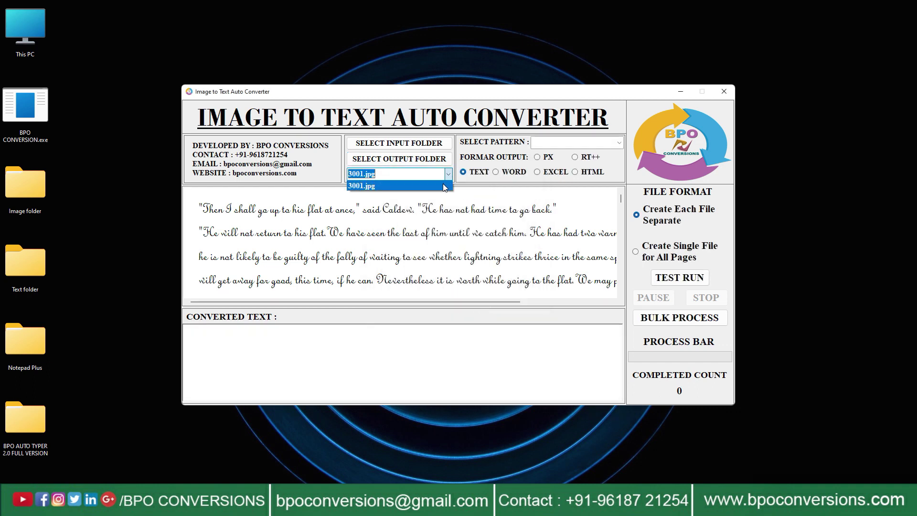
{"action": "left_click", "coordinate": [444, 187]}
- Choose the Notepad+ .WRT pattern, TEXT format, and Create Single File for All Pages
{"action": "left_click", "coordinate": [562, 141]}
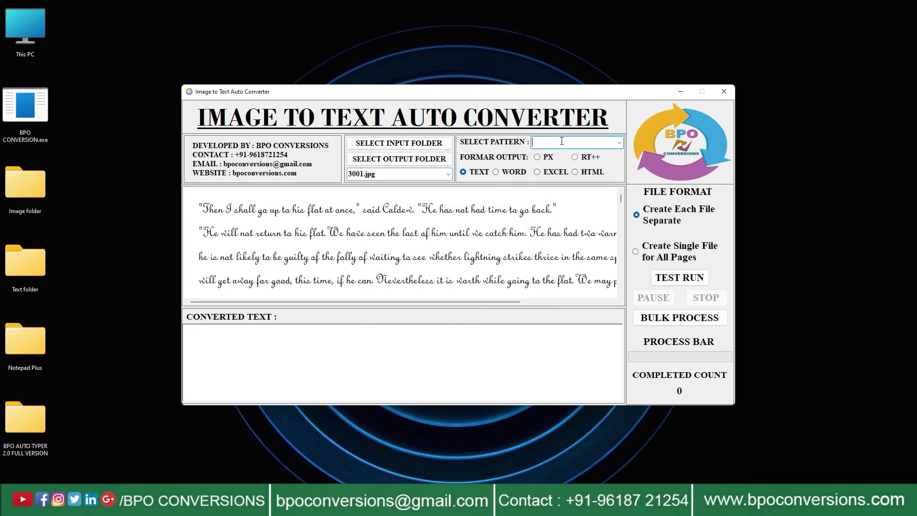
{"action": "left_click", "coordinate": [620, 142]}
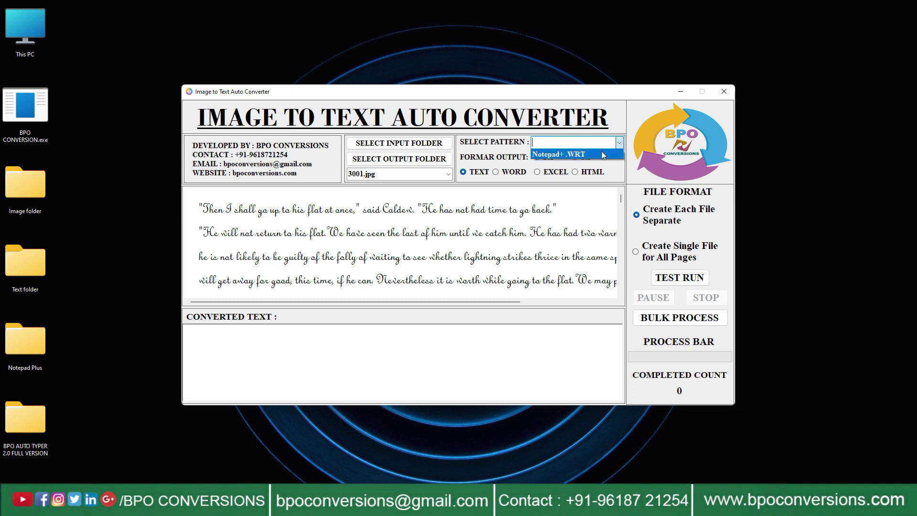
{"action": "left_click", "coordinate": [601, 151]}
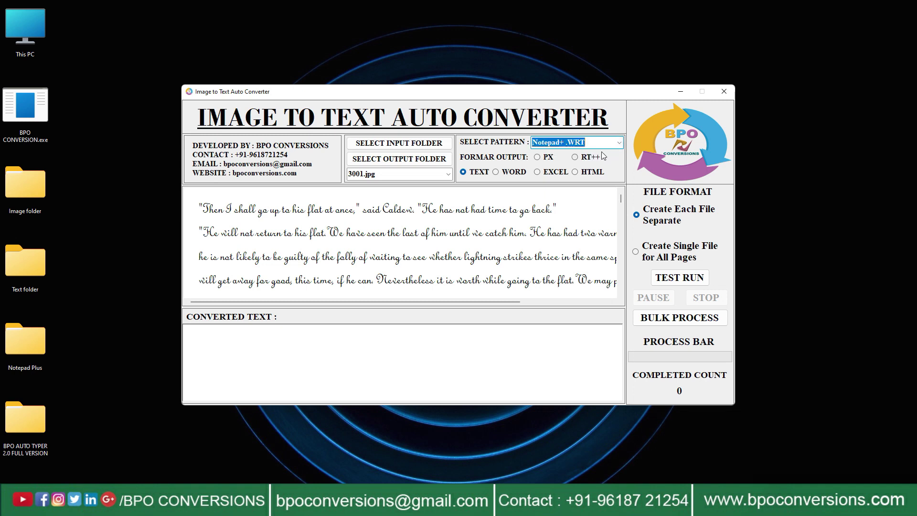
{"action": "left_click", "coordinate": [462, 172]}
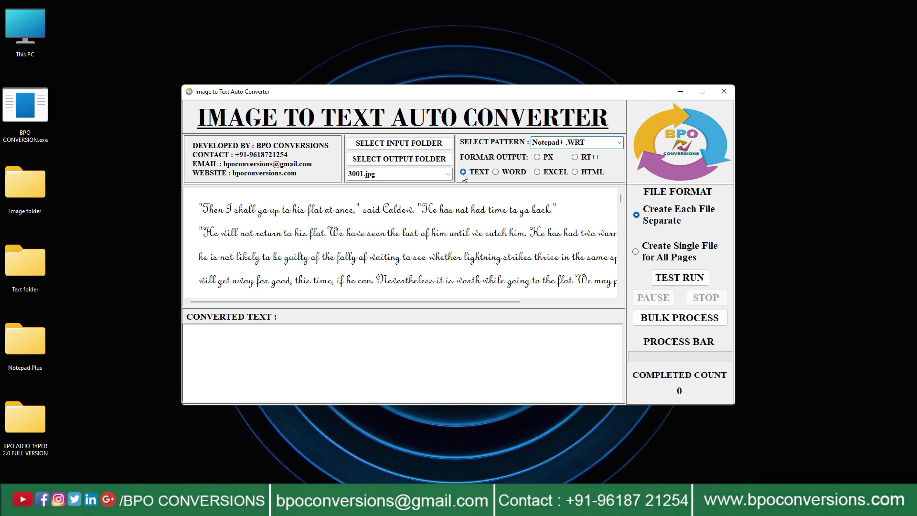
{"action": "left_click", "coordinate": [636, 251]}
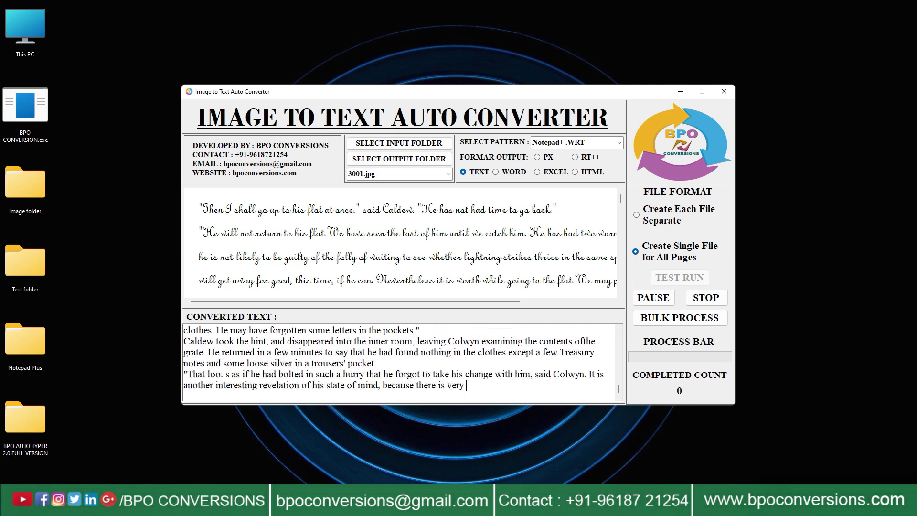
- Stop the test conversion, run BULK PROCESS on all images, and close the converter
{"action": "left_click", "coordinate": [667, 300]}
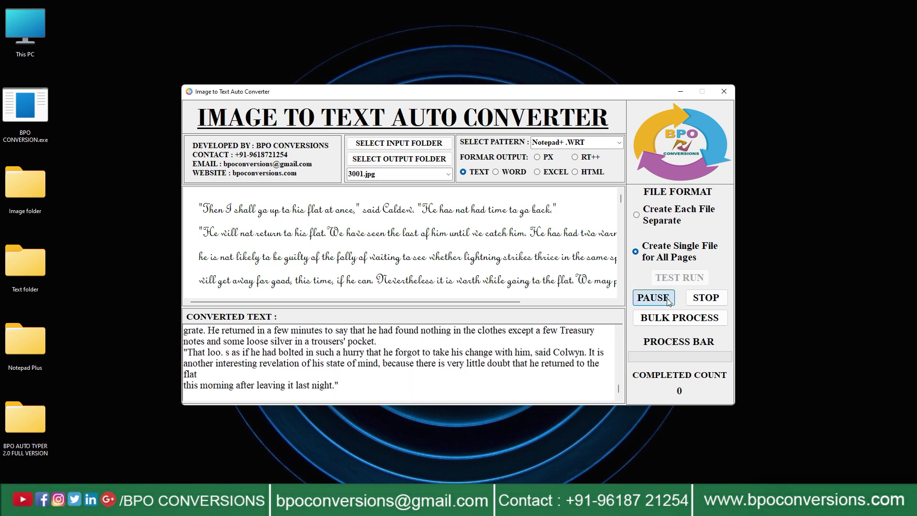
{"action": "left_click", "coordinate": [706, 300]}
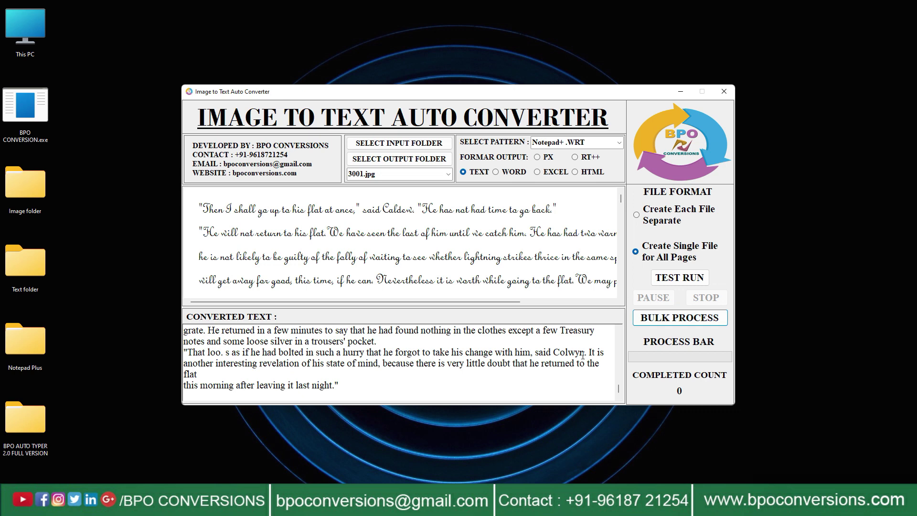
{"action": "left_click", "coordinate": [666, 319]}
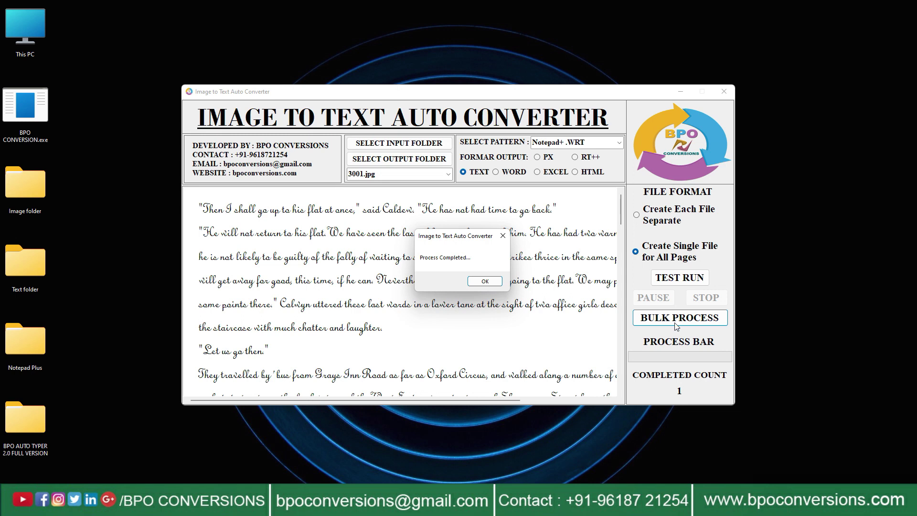
{"action": "left_click", "coordinate": [485, 282]}
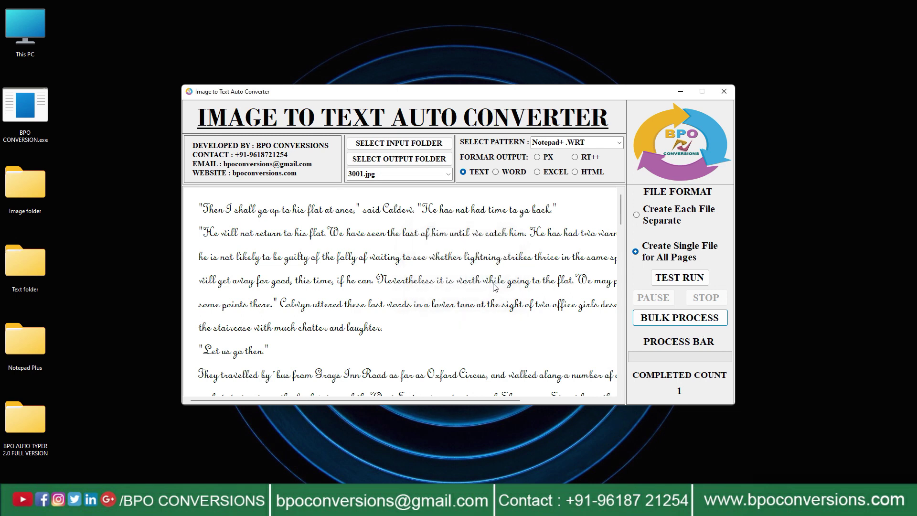
{"action": "left_click", "coordinate": [723, 92]}
- Open the Text folder and bring up the context menu for 3001.txt
{"action": "right_click", "coordinate": [50, 269]}
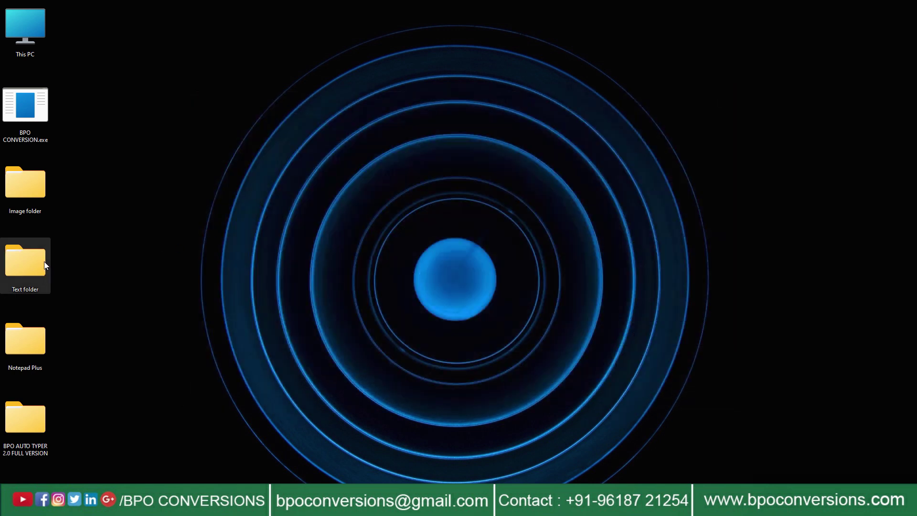
{"action": "left_click", "coordinate": [74, 293]}
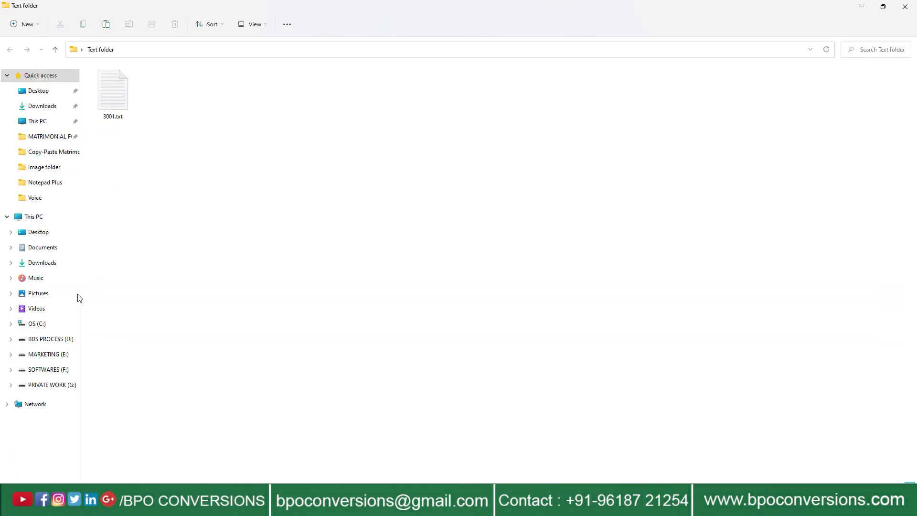
{"action": "right_click", "coordinate": [124, 101]}
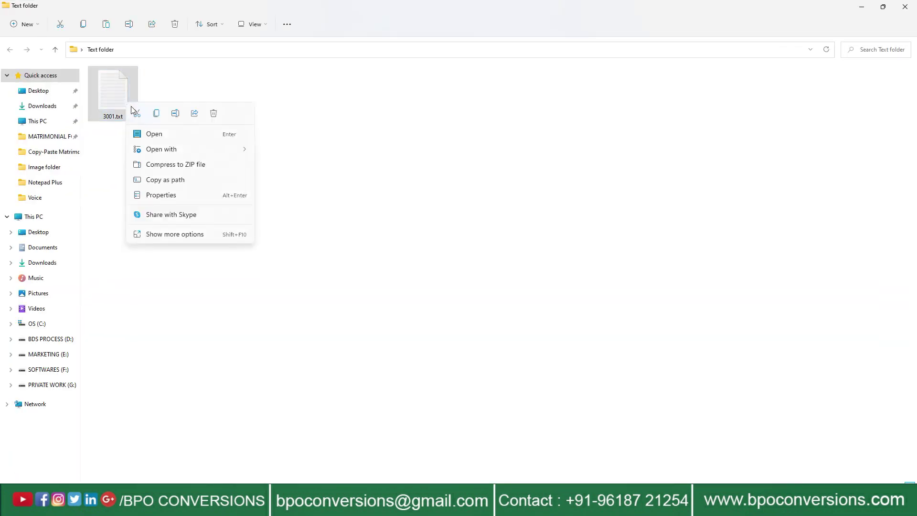
- Open 3001.txt in Notepad, maximize it, scroll through the converted story, then close it
{"action": "left_click", "coordinate": [157, 135]}
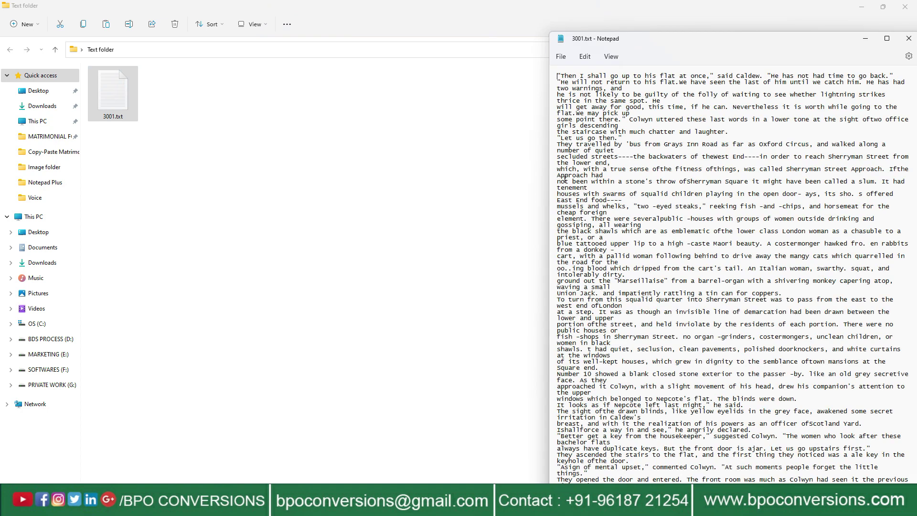
{"action": "left_click", "coordinate": [887, 39]}
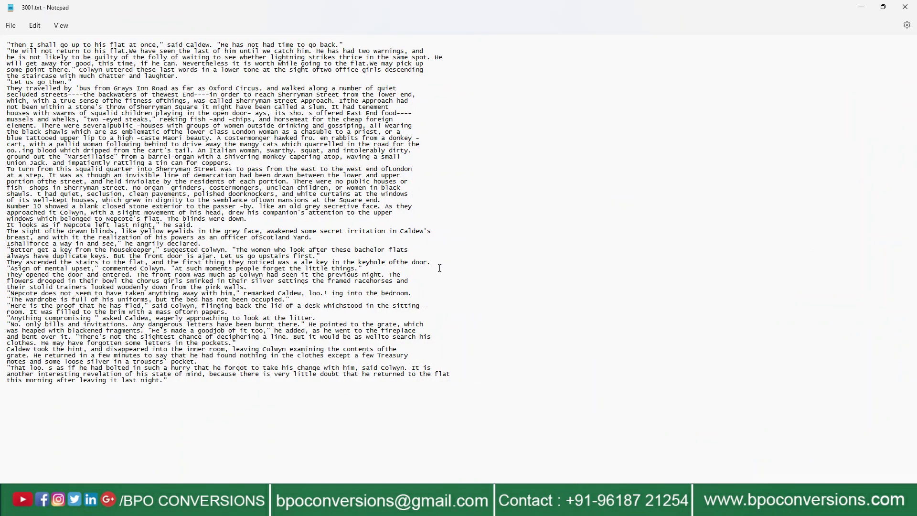
{"action": "scroll", "coordinate": [438, 269], "scroll_direction": "up", "scroll_amount": 4, "text": "ctrl"}
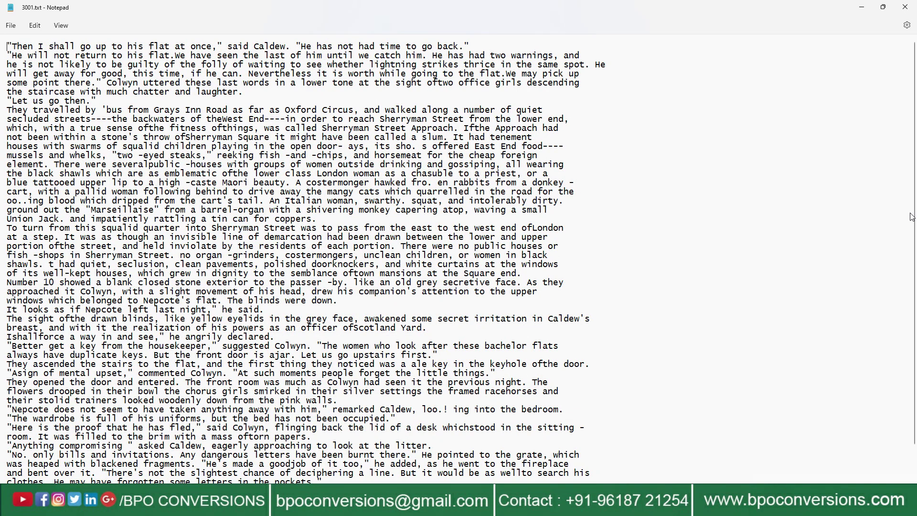
{"action": "scroll", "coordinate": [913, 207], "scroll_direction": "down", "scroll_amount": 2}
{"action": "scroll", "coordinate": [913, 167], "scroll_direction": "up", "scroll_amount": 2}
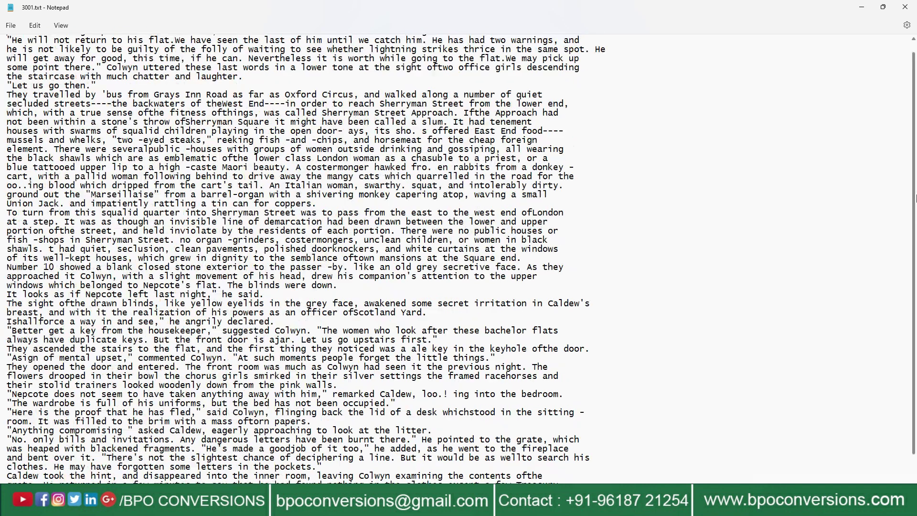
{"action": "left_click", "coordinate": [905, 7]}
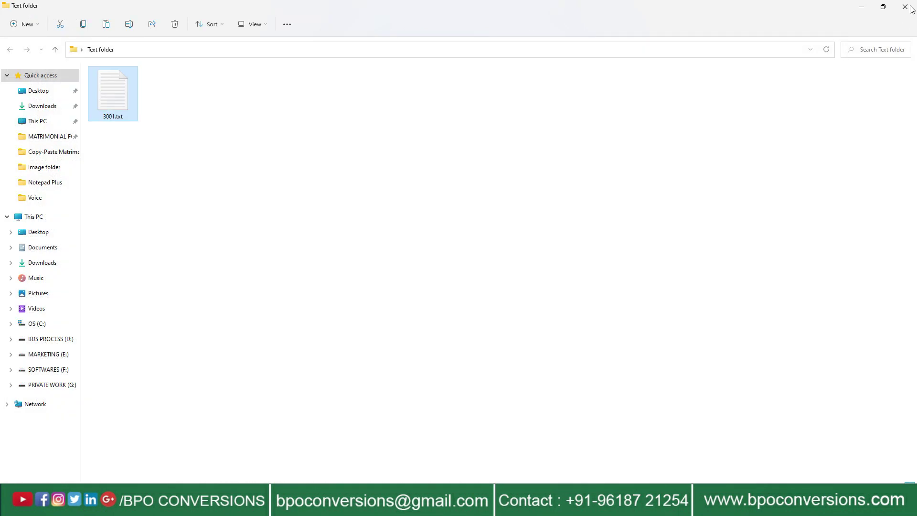
- Close the Text folder and launch NotepadPlus.exe from the Notepad Plus folder with a blank document
{"action": "left_click", "coordinate": [909, 7]}
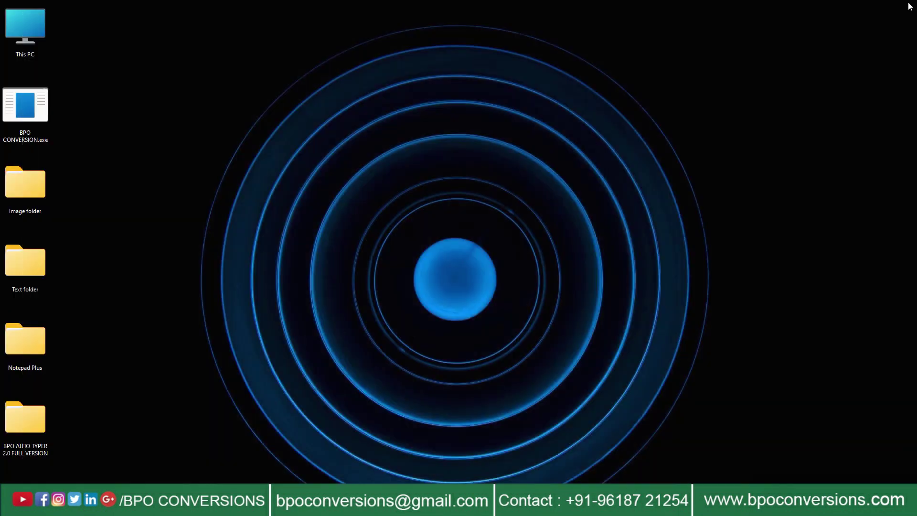
{"action": "right_click", "coordinate": [27, 346]}
{"action": "left_click", "coordinate": [63, 379]}
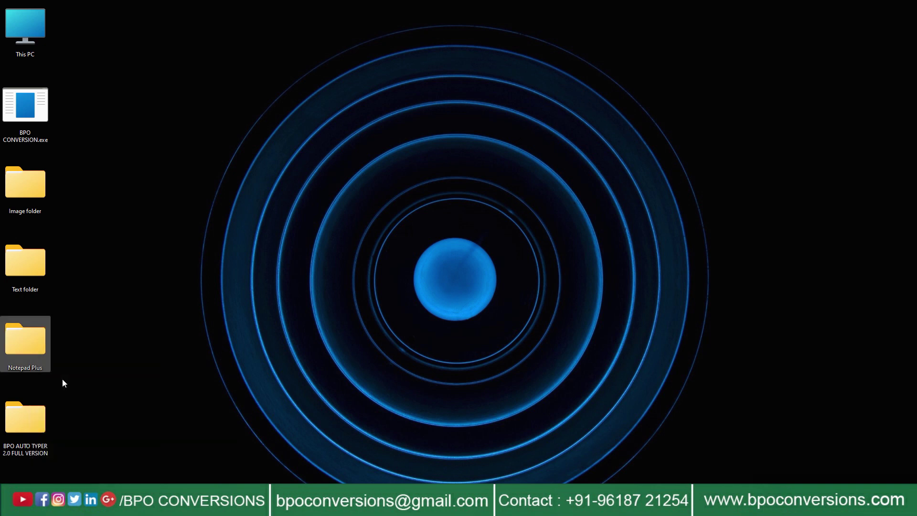
{"action": "left_click", "coordinate": [295, 144]}
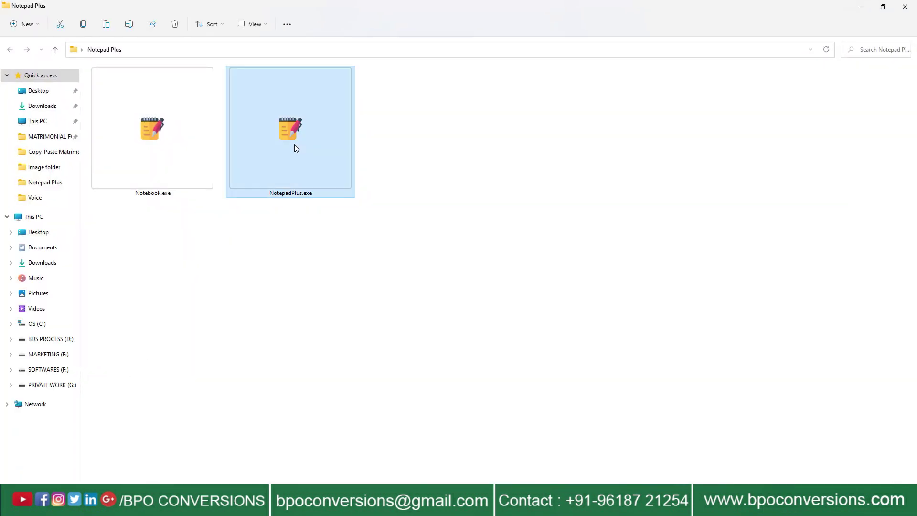
{"action": "right_click", "coordinate": [296, 145]}
{"action": "left_click", "coordinate": [325, 178]}
{"action": "left_click", "coordinate": [913, 5]}
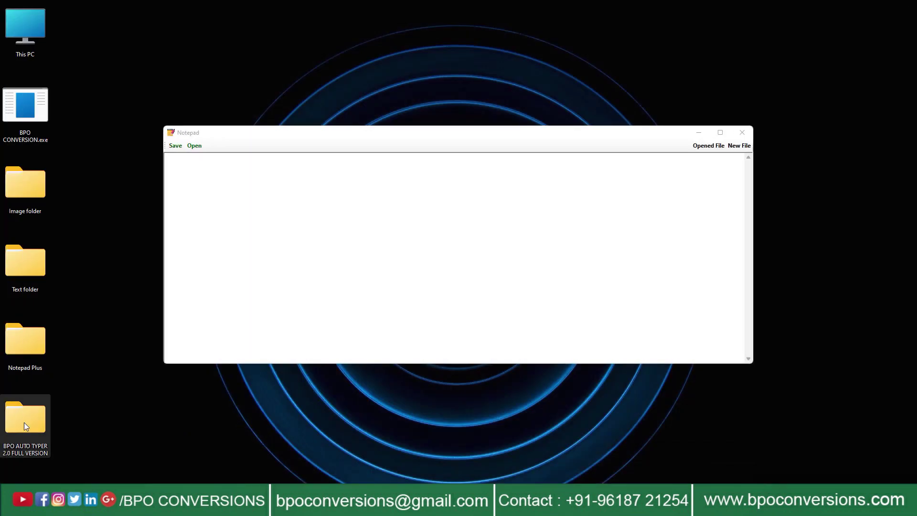
{"action": "right_click", "coordinate": [26, 426]}
- Launch BPO Auto Typer 2.0 from its folder and place it beside the Notepad Plus window
{"action": "left_click", "coordinate": [65, 317]}
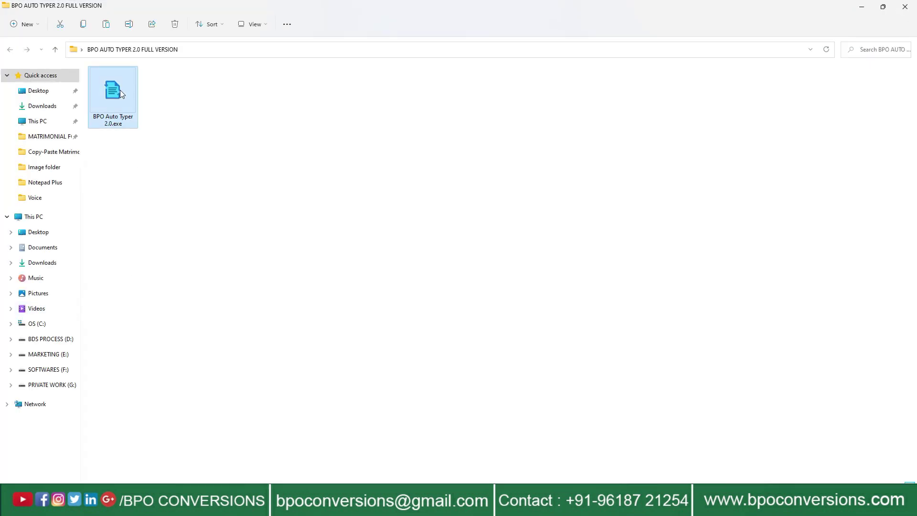
{"action": "right_click", "coordinate": [119, 90]}
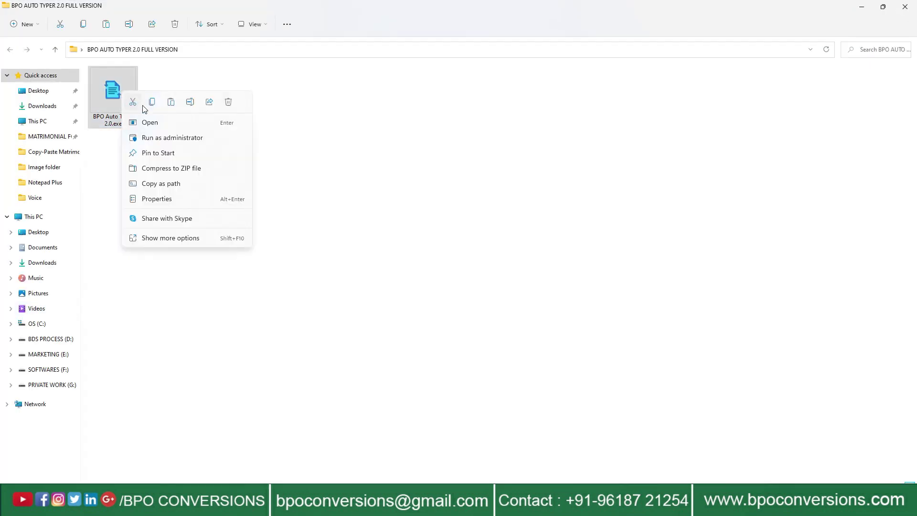
{"action": "left_click", "coordinate": [151, 122]}
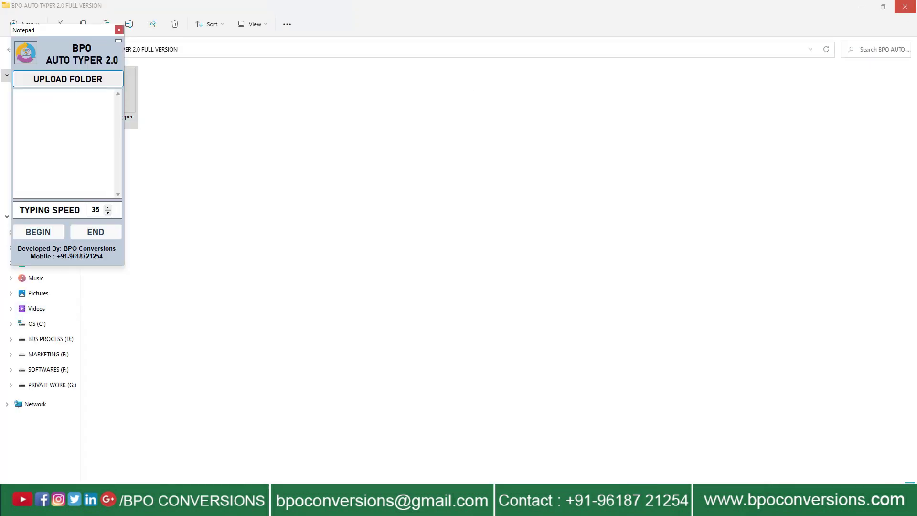
{"action": "left_click", "coordinate": [905, 6]}
{"action": "left_click_drag", "start_coordinate": [93, 34], "coordinate": [846, 129]}
- Upload the Desktop Text folder into the auto typer and select 3001 for typing
{"action": "left_click", "coordinate": [837, 180]}
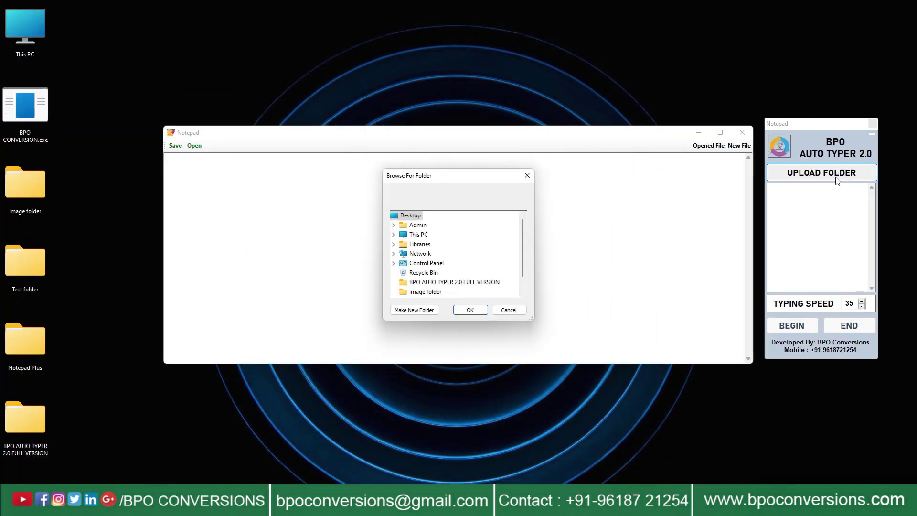
{"action": "double_click", "coordinate": [418, 234]}
{"action": "double_click", "coordinate": [428, 225]}
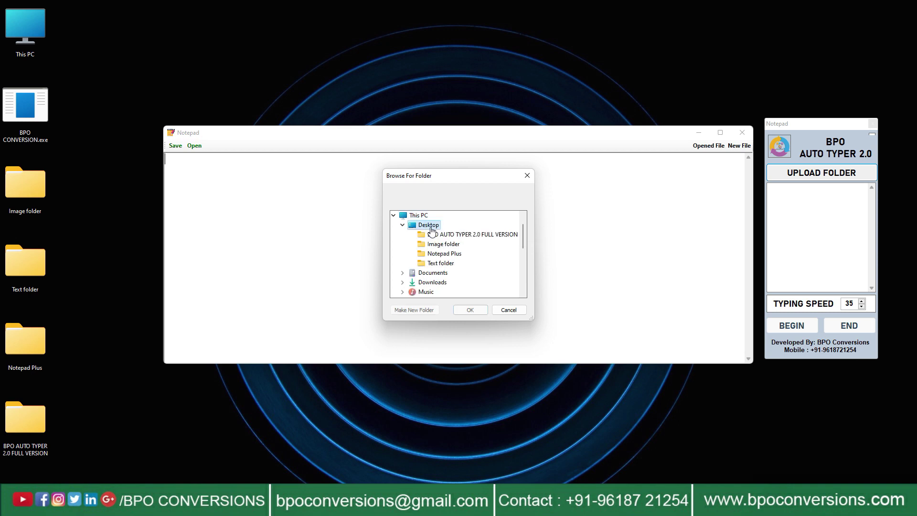
{"action": "left_click", "coordinate": [444, 264]}
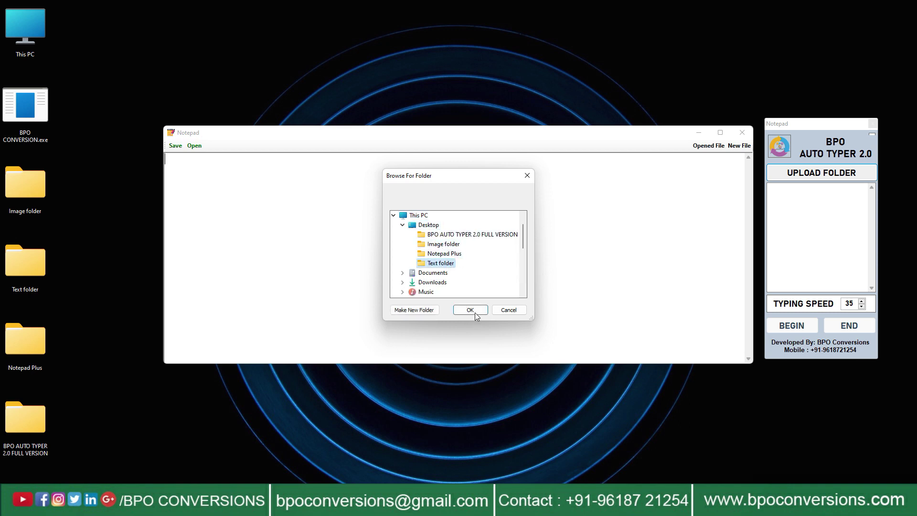
{"action": "left_click", "coordinate": [470, 310]}
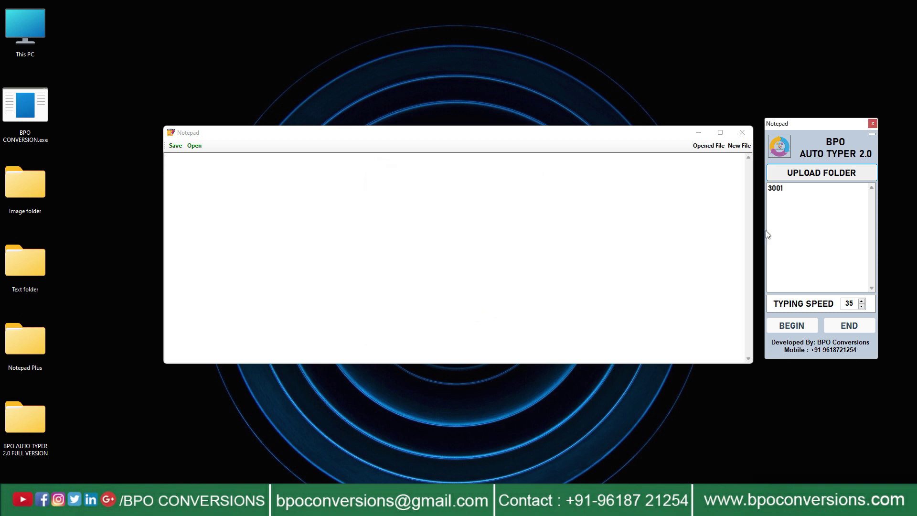
{"action": "left_click", "coordinate": [793, 191]}
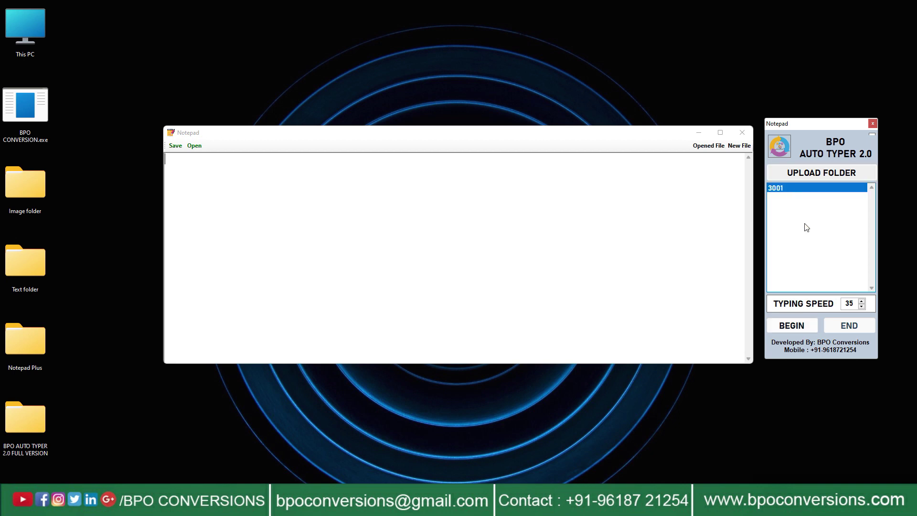
- Start the auto typer so it types the 3001 story into Notepad Plus at speed 35
{"action": "left_click", "coordinate": [804, 328]}
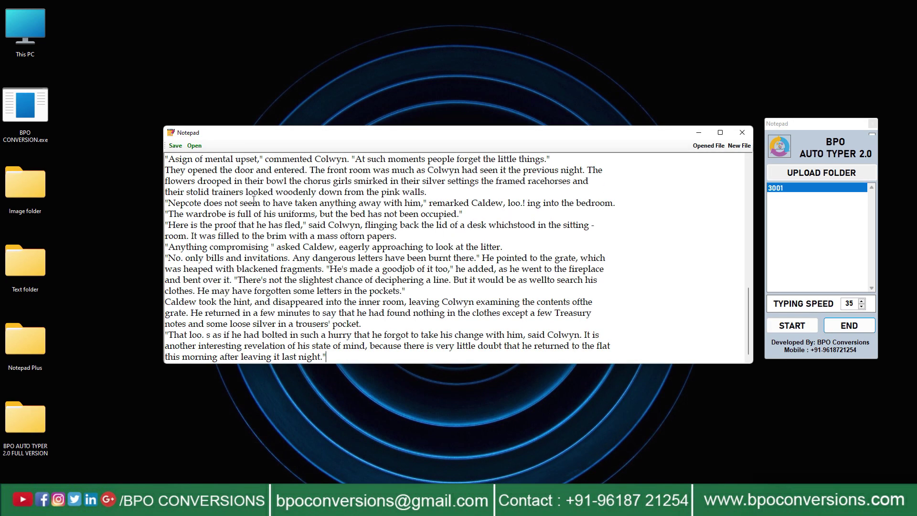
- Save the typed story as a .wrt file on the Desktop, then close Notepad Plus and the auto typer
{"action": "left_click", "coordinate": [170, 144]}
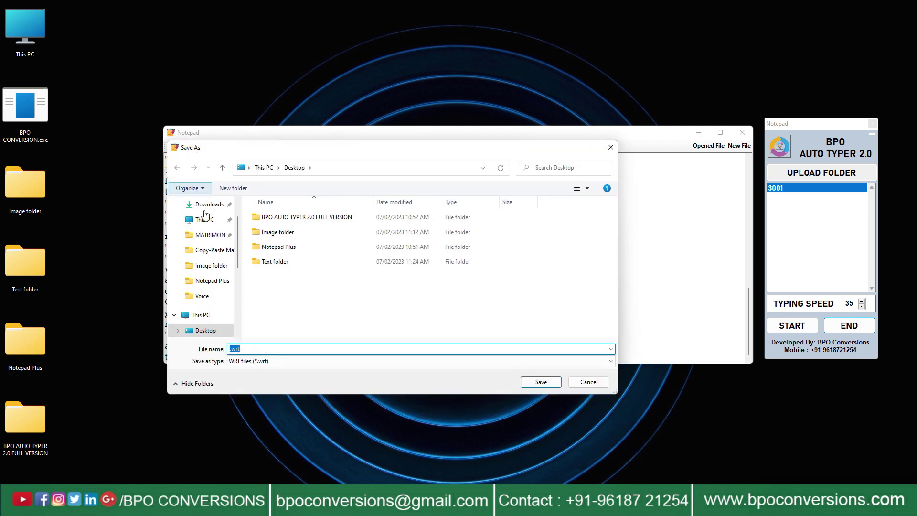
{"action": "left_click", "coordinate": [539, 383]}
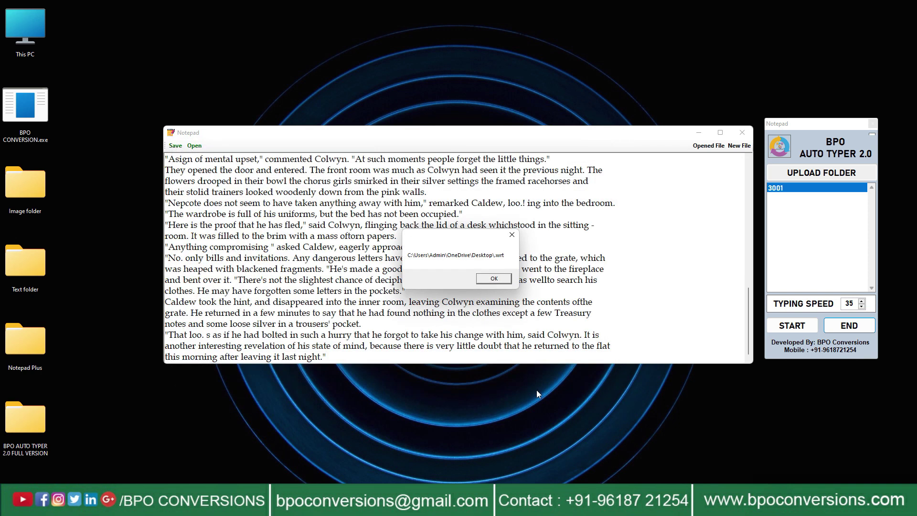
{"action": "left_click", "coordinate": [494, 279]}
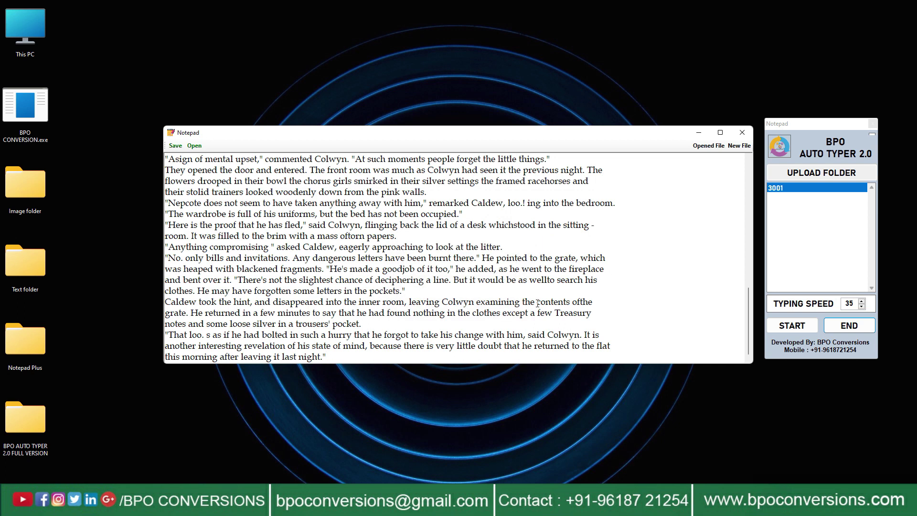
{"action": "left_click", "coordinate": [742, 132]}
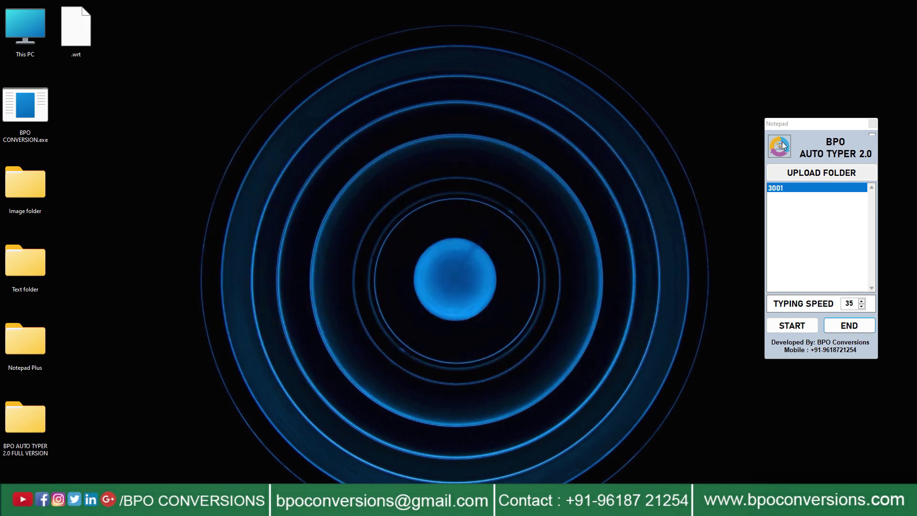
{"action": "left_click", "coordinate": [872, 124]}
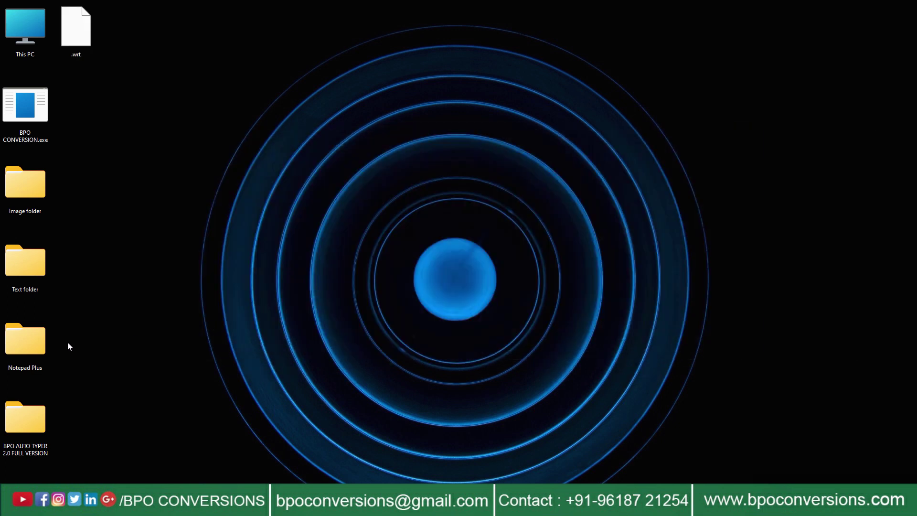
{"action": "right_click", "coordinate": [28, 345]}
- Relaunch NotepadPlus.exe from its folder, then close the folder window
{"action": "left_click", "coordinate": [190, 325]}
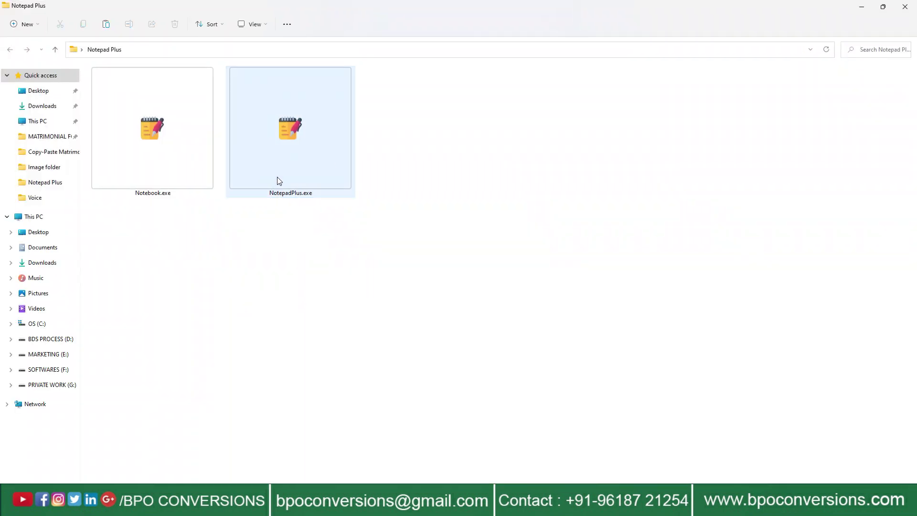
{"action": "right_click", "coordinate": [279, 179]}
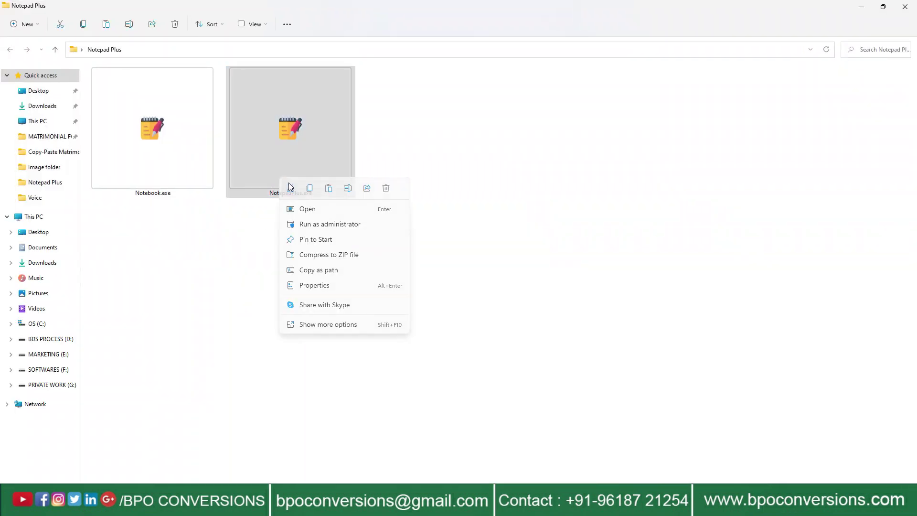
{"action": "left_click", "coordinate": [307, 209]}
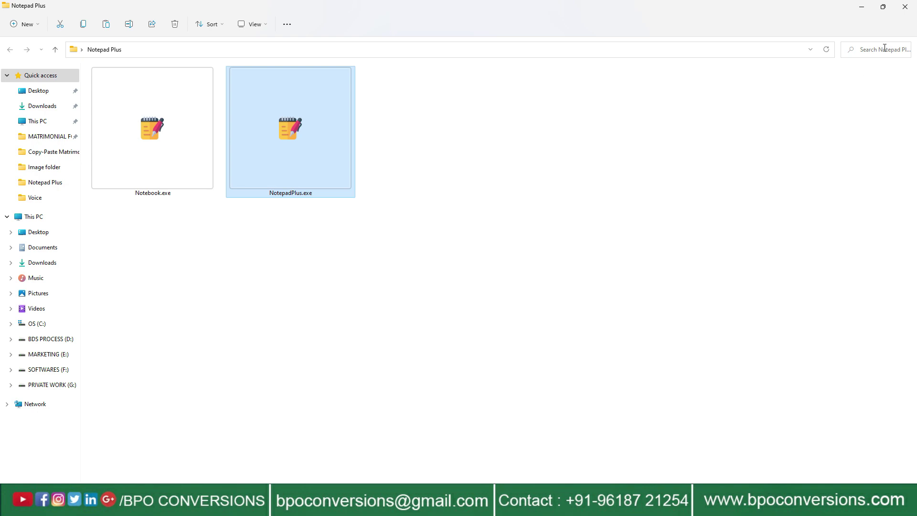
{"action": "left_click", "coordinate": [907, 7]}
- Load the saved .wrt file from the Desktop so the typed story appears
{"action": "left_click", "coordinate": [195, 145]}
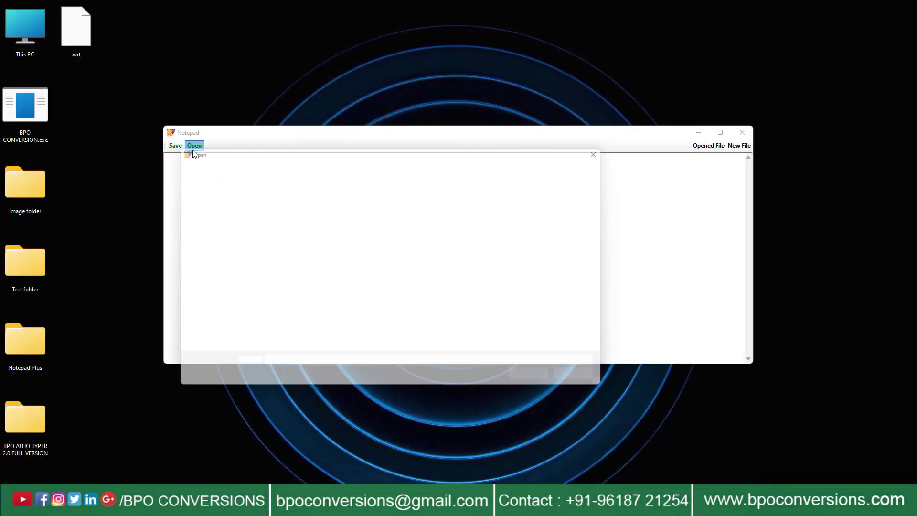
{"action": "left_click", "coordinate": [266, 277]}
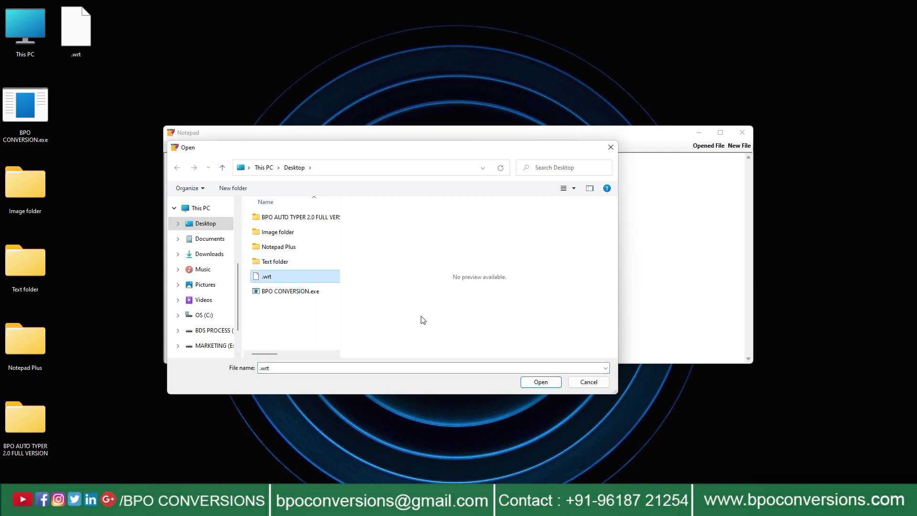
{"action": "left_click", "coordinate": [553, 384]}
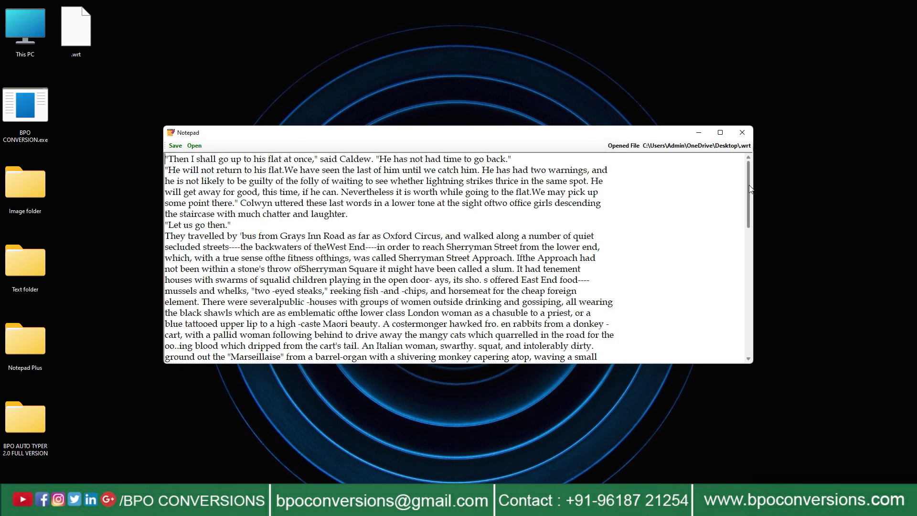
{"action": "left_click_drag", "start_coordinate": [749, 188], "coordinate": [732, 157]}
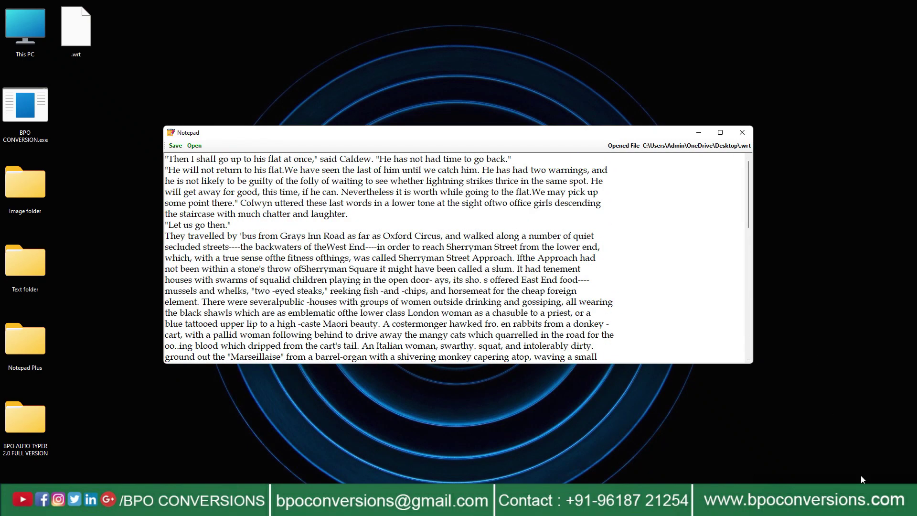